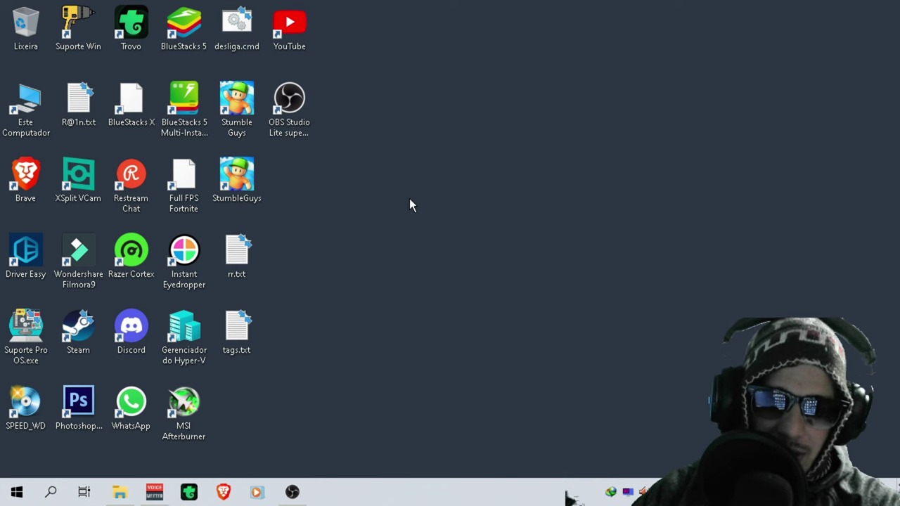
# - Extract Windows Cache Clean by RH Creation.zip in place with WinRAR inside the DOWLOAD 2 folder on drive D:
pyautogui.moveTo(121, 493)
pyautogui.click(158, 406)
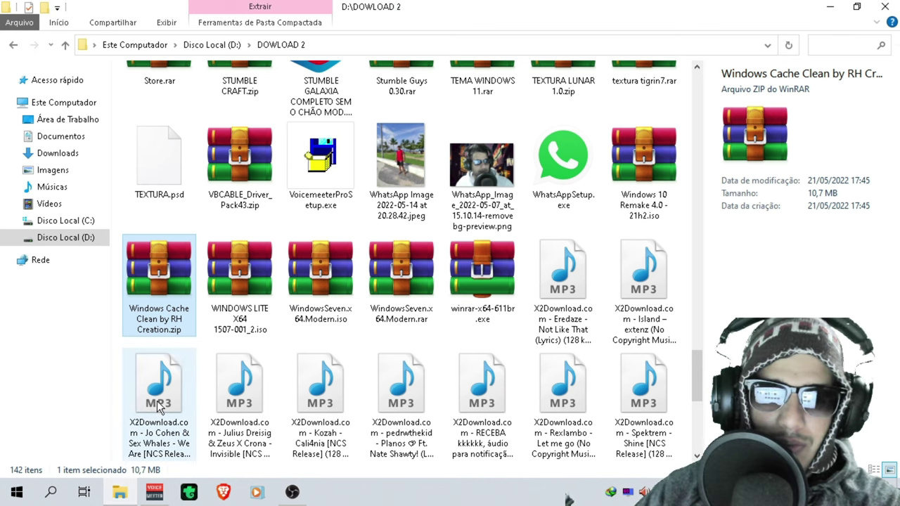
pyautogui.rightClick(160, 267)
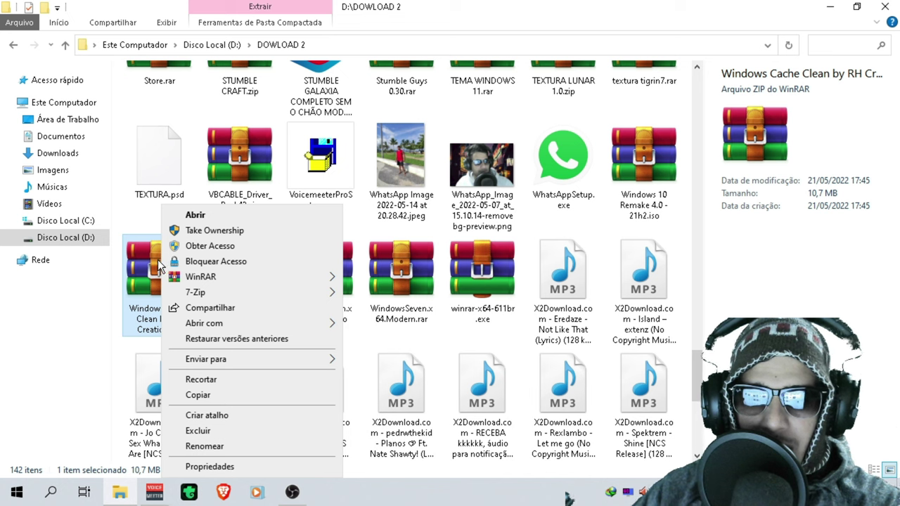
pyautogui.moveTo(185, 278)
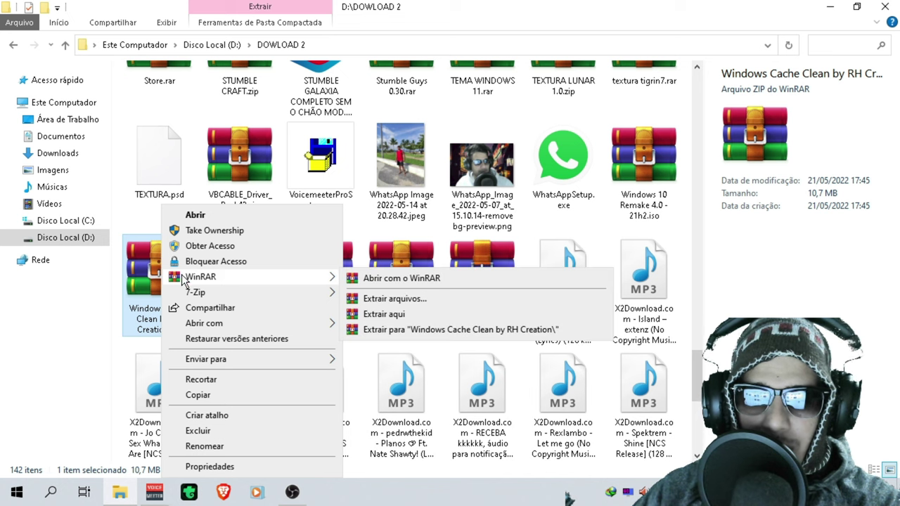
pyautogui.click(380, 314)
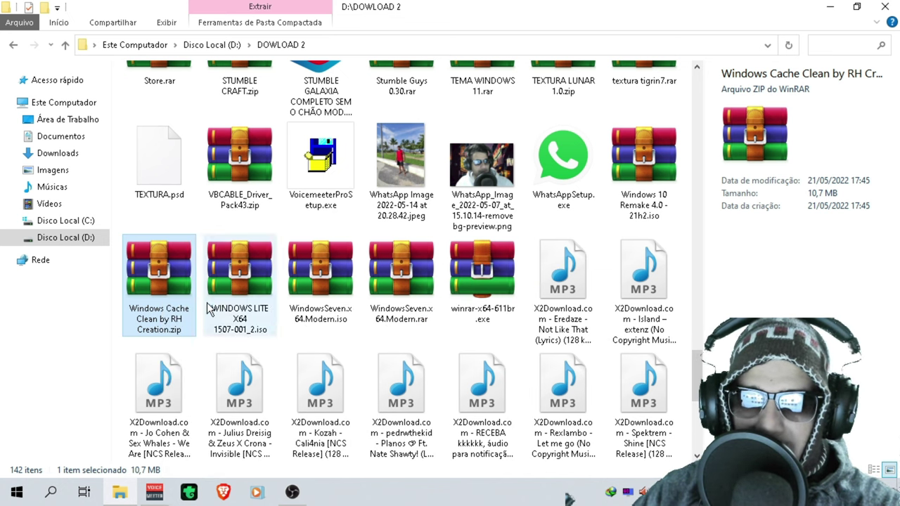
# - Find and open the extracted Windows Cache Clean by RH Creation folder in DOWLOAD 2
pyautogui.rightClick(179, 300)
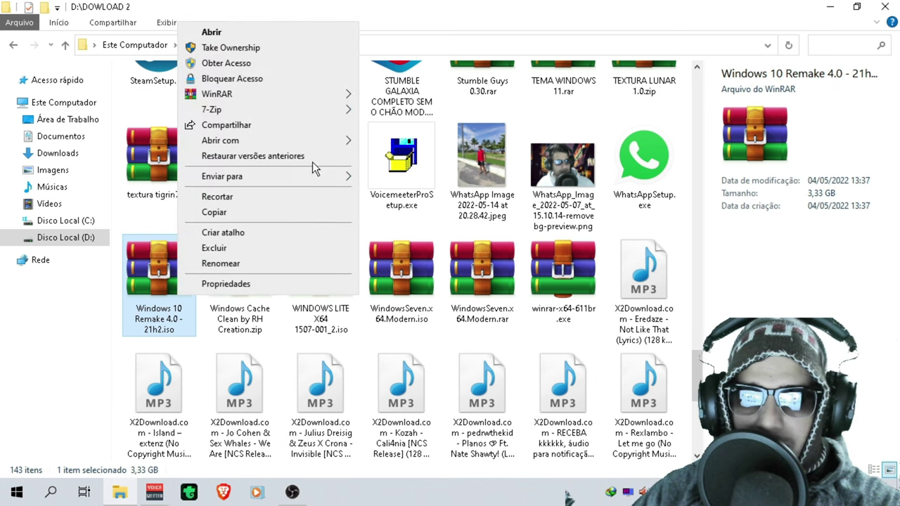
pyautogui.moveTo(348, 95)
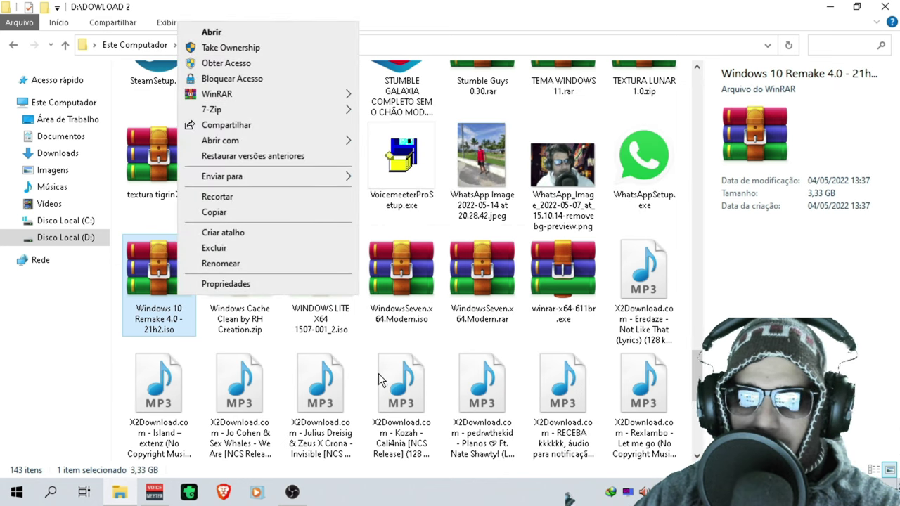
pyautogui.click(24, 367)
pyautogui.scroll(10, 275, 328)
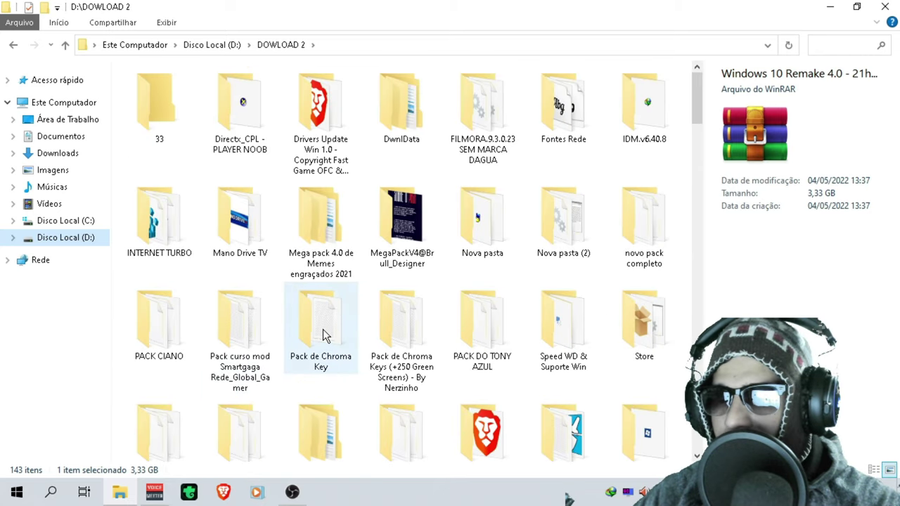
pyautogui.scroll(-2, 401, 340)
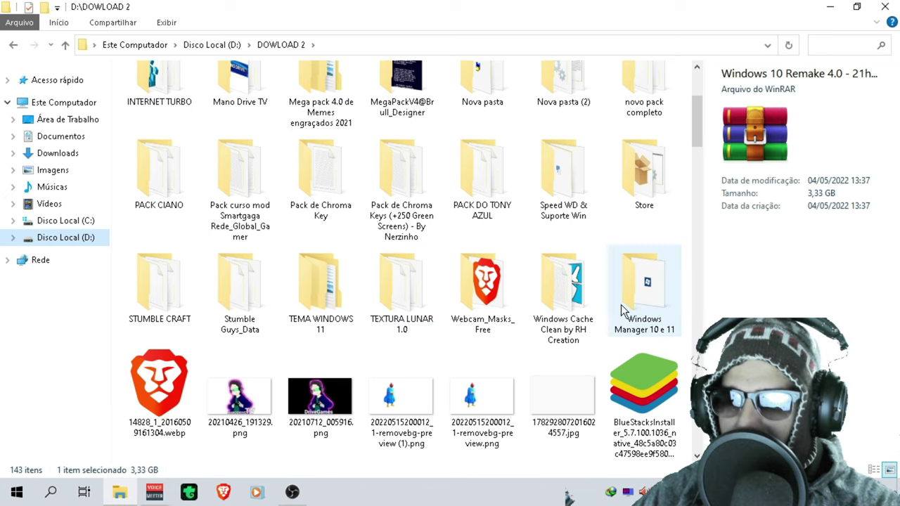
pyautogui.doubleClick(564, 307)
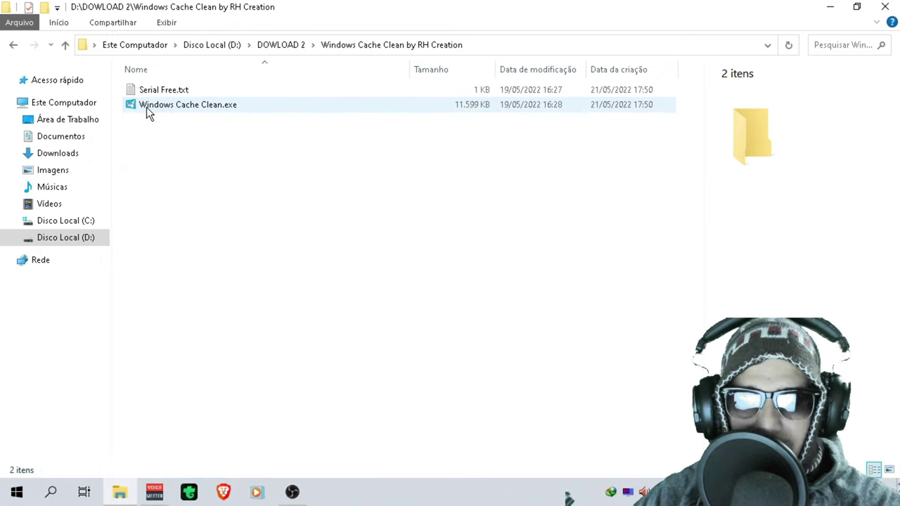
# - Run Windows Cache Clean.exe and accept Português Brasileiro as the installer language
pyautogui.doubleClick(146, 106)
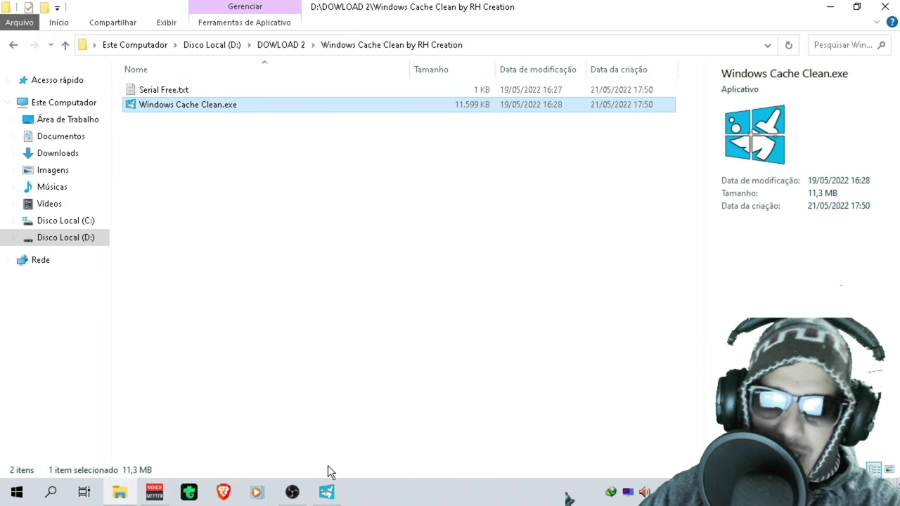
pyautogui.click(326, 492)
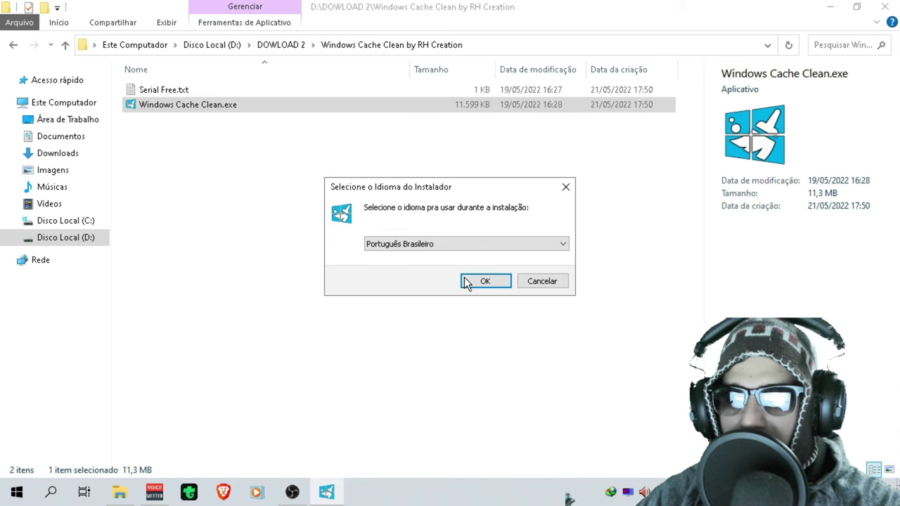
pyautogui.click(484, 285)
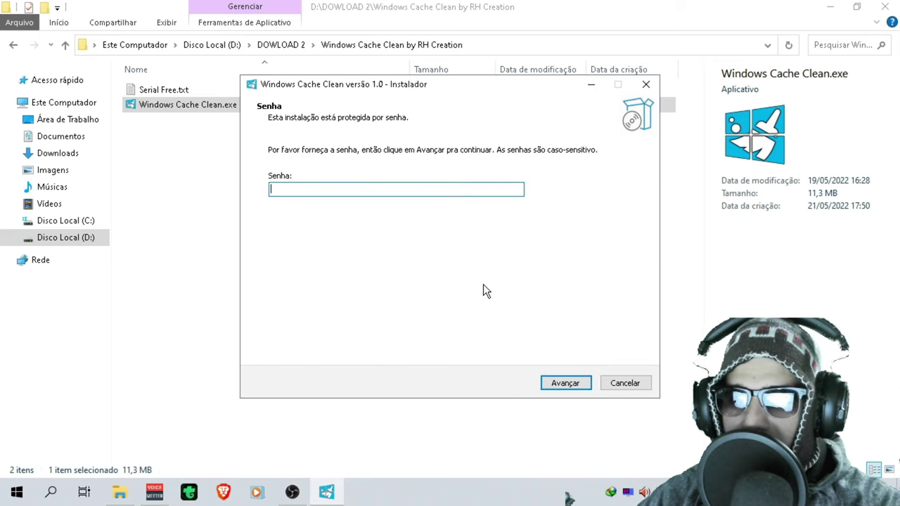
# - Open Serial Free.txt and copy the whole installation password it contains
pyautogui.click(163, 89)
pyautogui.doubleClick(163, 89)
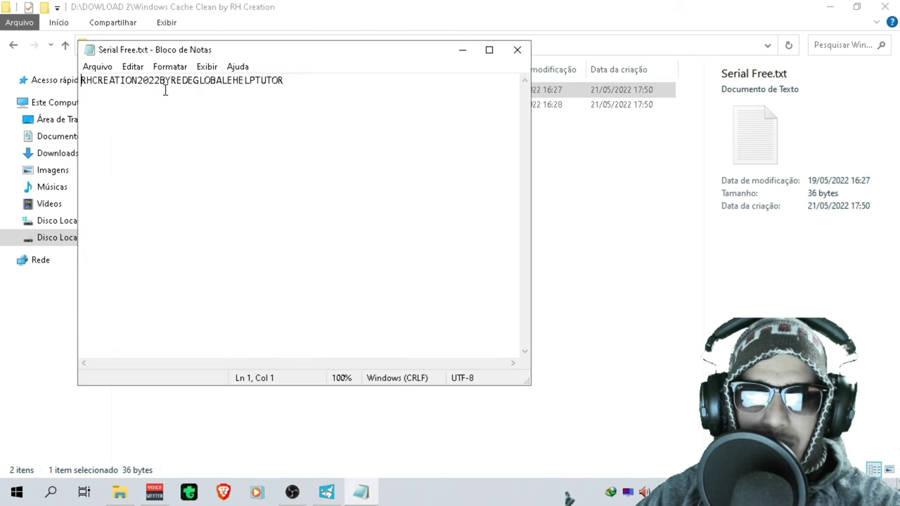
pyautogui.moveTo(299, 84); pyautogui.dragTo(72, 89)
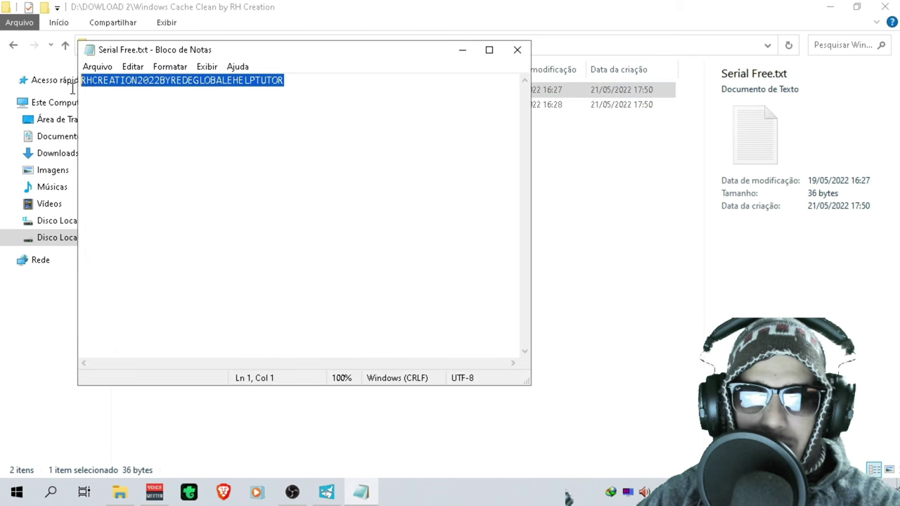
pyautogui.rightClick(146, 90)
pyautogui.click(210, 135)
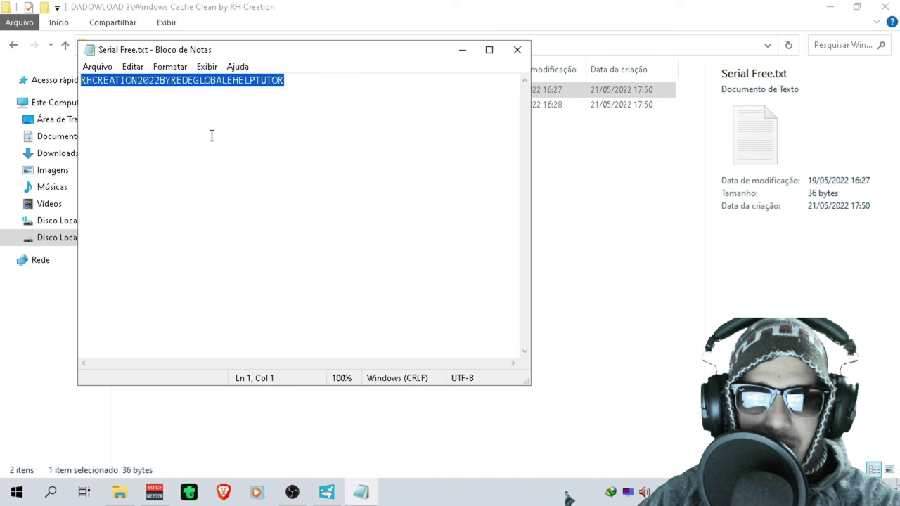
# - Return to the installer, paste the installation password into the Senha field and continue
pyautogui.click(596, 249)
pyautogui.moveTo(326, 492)
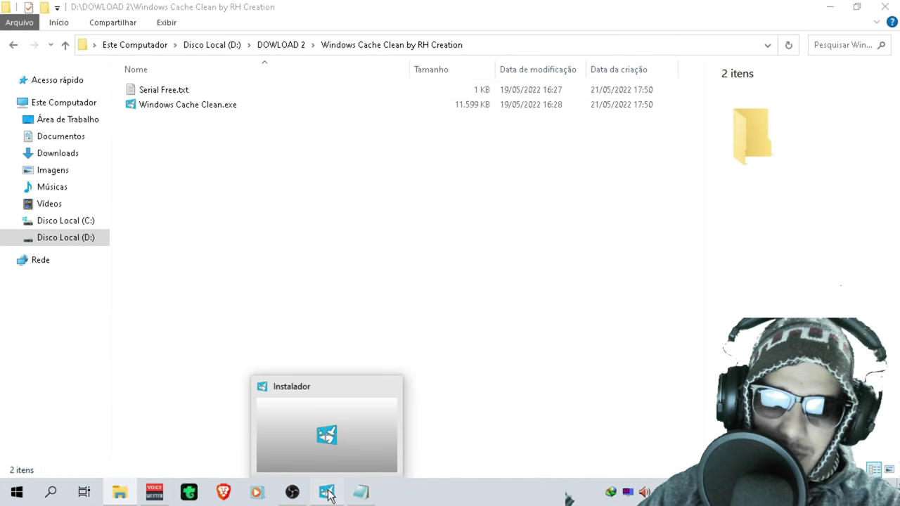
pyautogui.click(308, 457)
pyautogui.rightClick(276, 188)
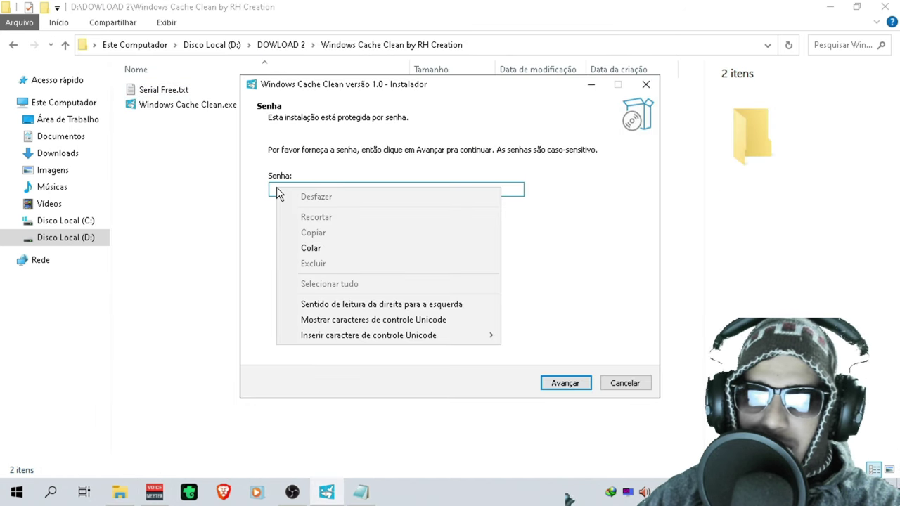
pyautogui.click(328, 251)
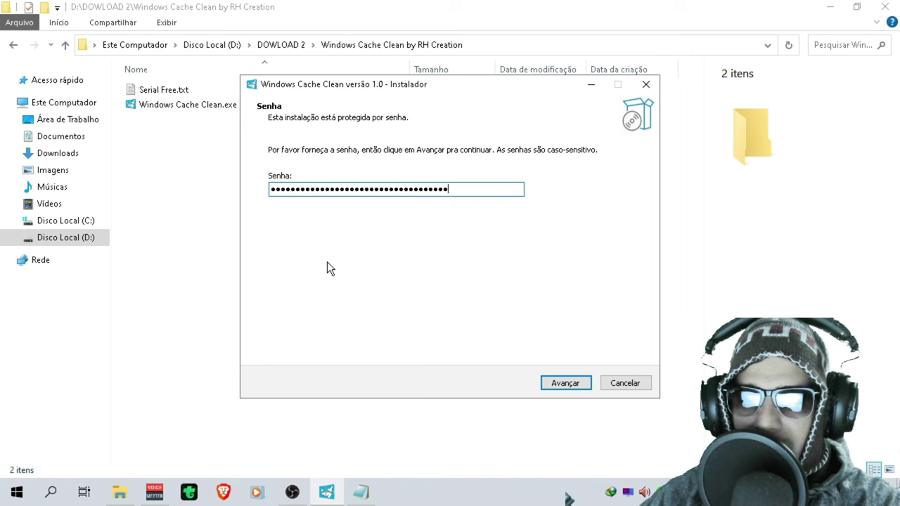
pyautogui.click(555, 381)
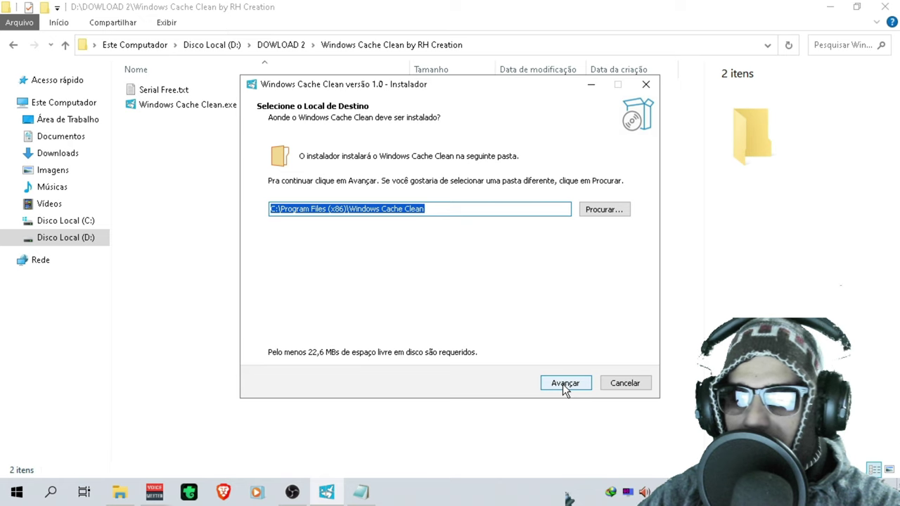
# - Install Windows Cache Clean with the default destination and Start menu folders, adding a desktop shortcut
pyautogui.click(564, 386)
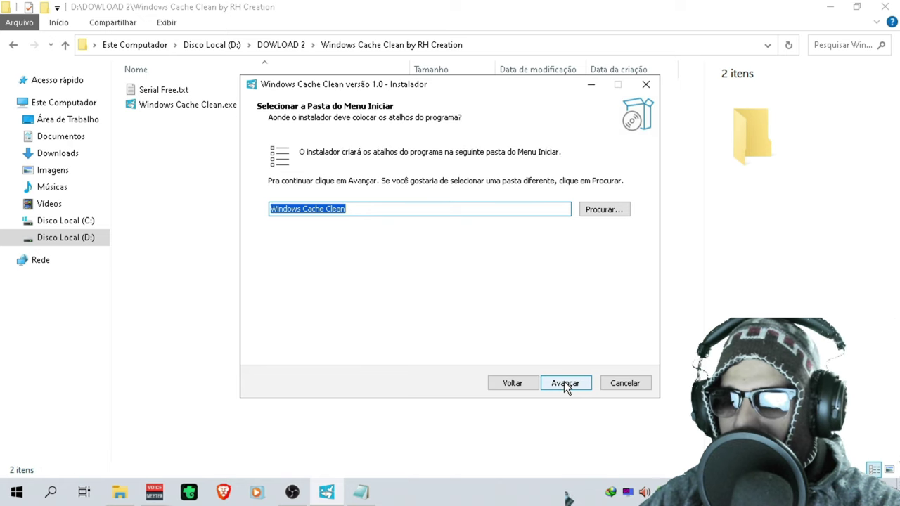
pyautogui.click(566, 386)
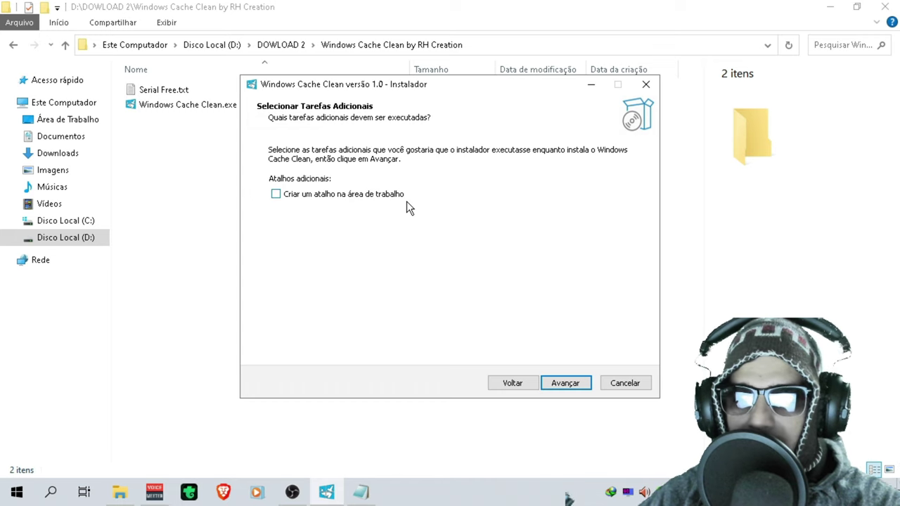
pyautogui.click(582, 383)
pyautogui.click(579, 384)
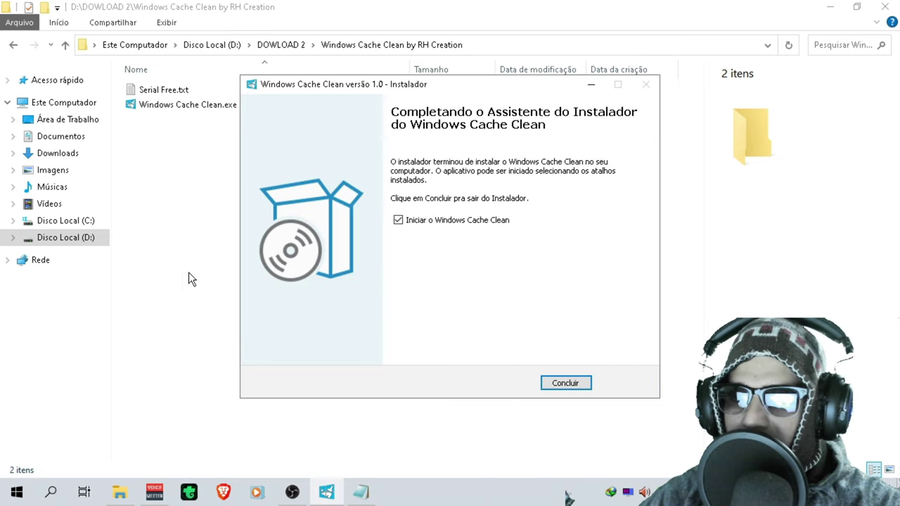
# - Finish the setup with Windows Cache Clean launching, and clear the folder and text file windows off the desktop
pyautogui.click(575, 382)
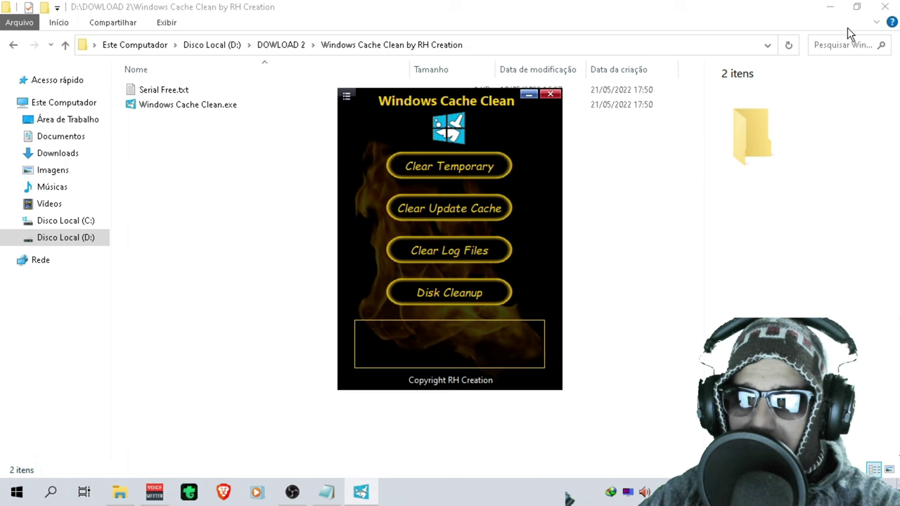
pyautogui.click(829, 7)
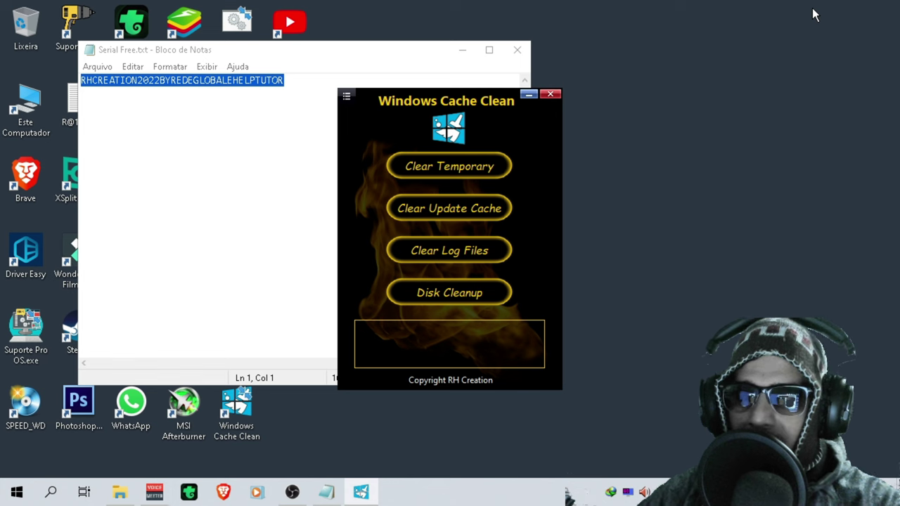
pyautogui.click(518, 49)
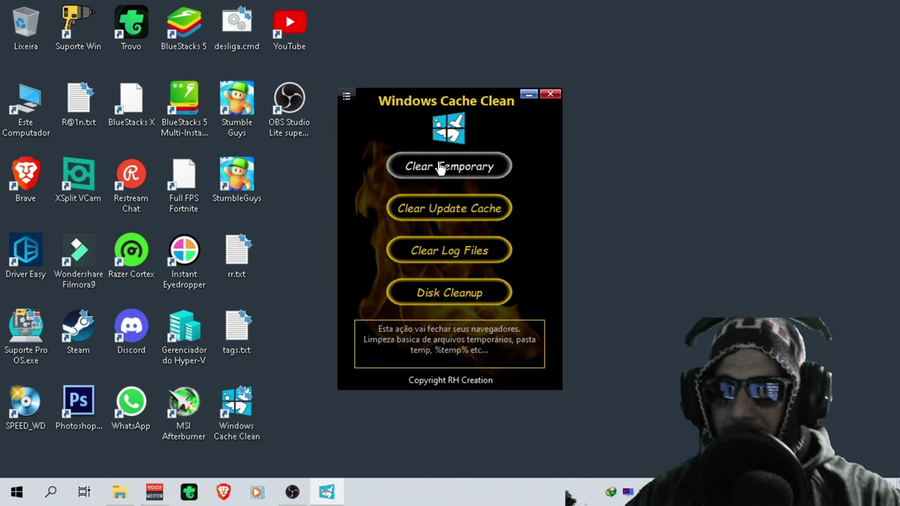
# - Start Disk Cleanup from Windows Cache Clean and scan drive C:
pyautogui.click(447, 296)
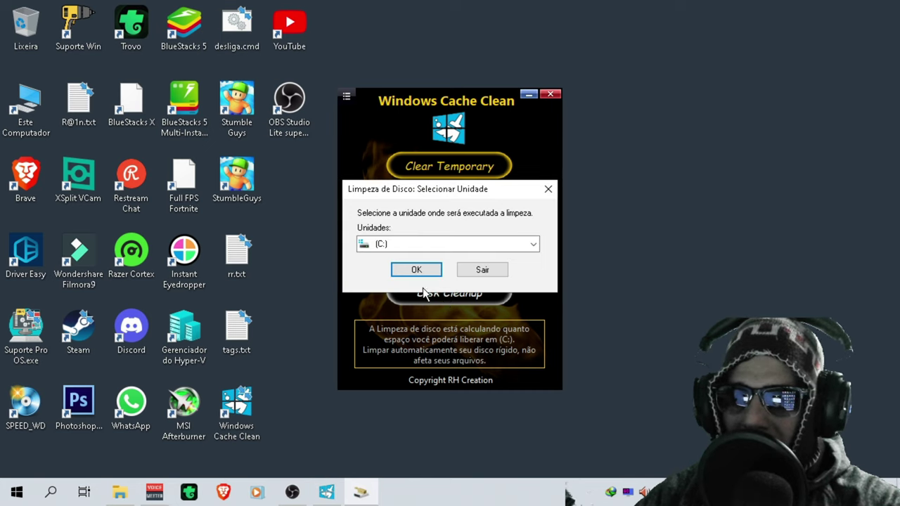
pyautogui.click(415, 269)
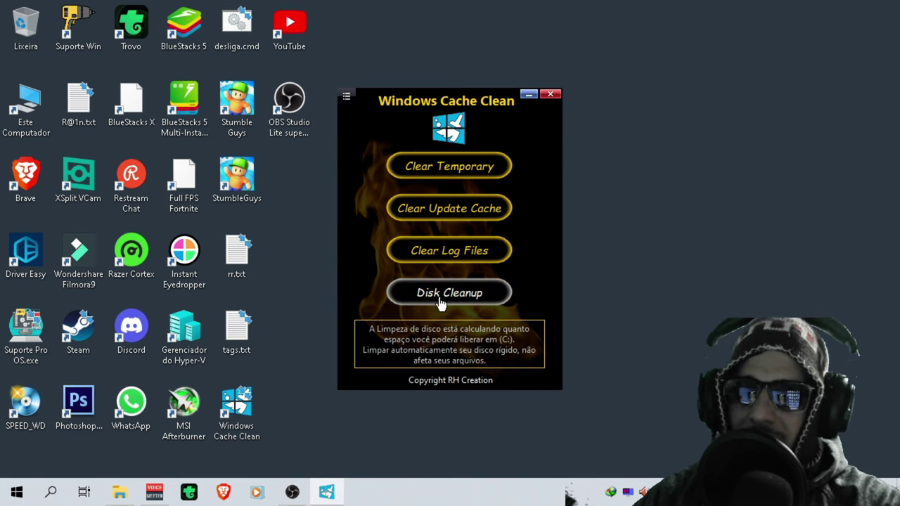
pyautogui.moveTo(506, 251)
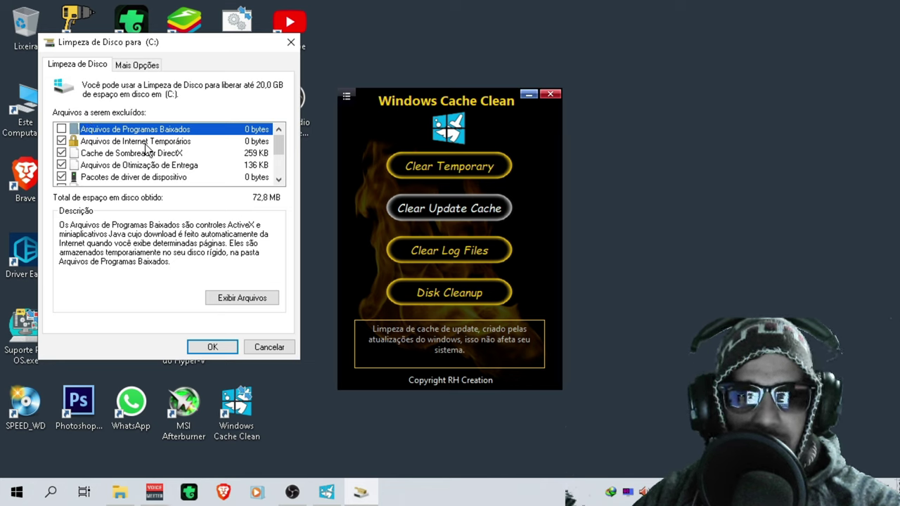
# - Review the file categories offered for deletion on C: and run the cleanup with the preselected ones
pyautogui.scroll(-2, 84, 166)
pyautogui.scroll(2, 84, 166)
pyautogui.scroll(-2, 60, 153)
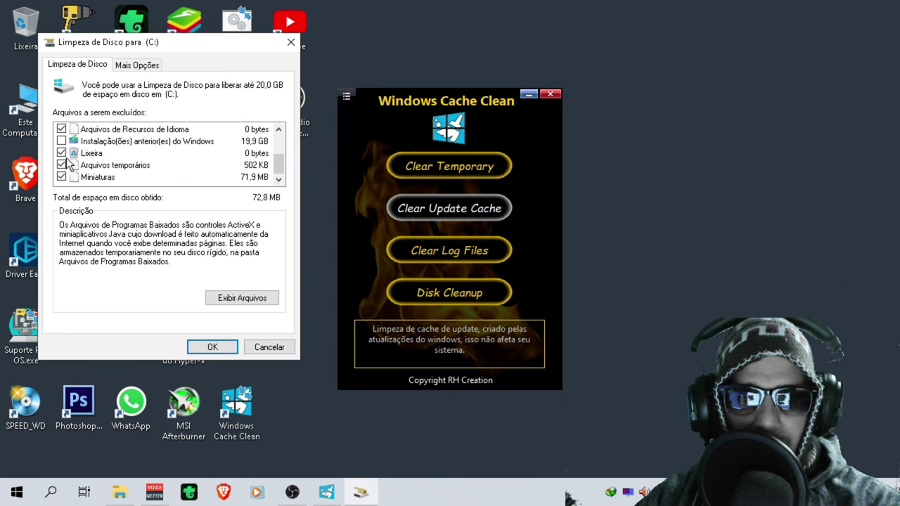
pyautogui.scroll(1, 75, 169)
pyautogui.scroll(1, 74, 169)
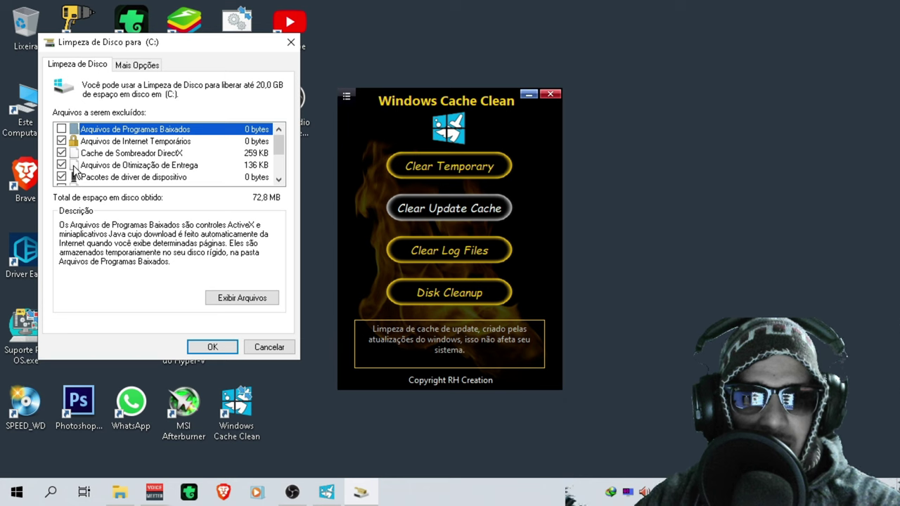
pyautogui.scroll(-2, 71, 151)
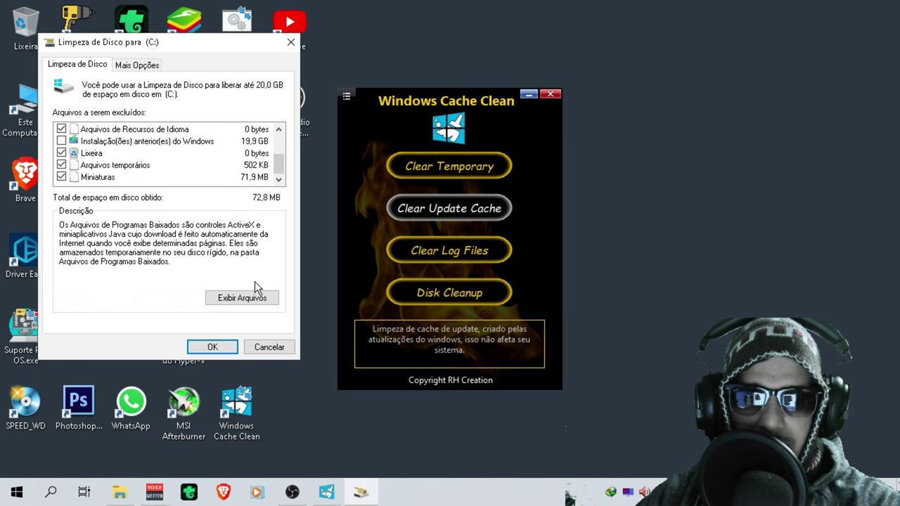
pyautogui.click(207, 347)
# - Run Clear Temporary in Windows Cache Clean, try Clear Update Cache and dismiss the resulting dialog
pyautogui.click(446, 257)
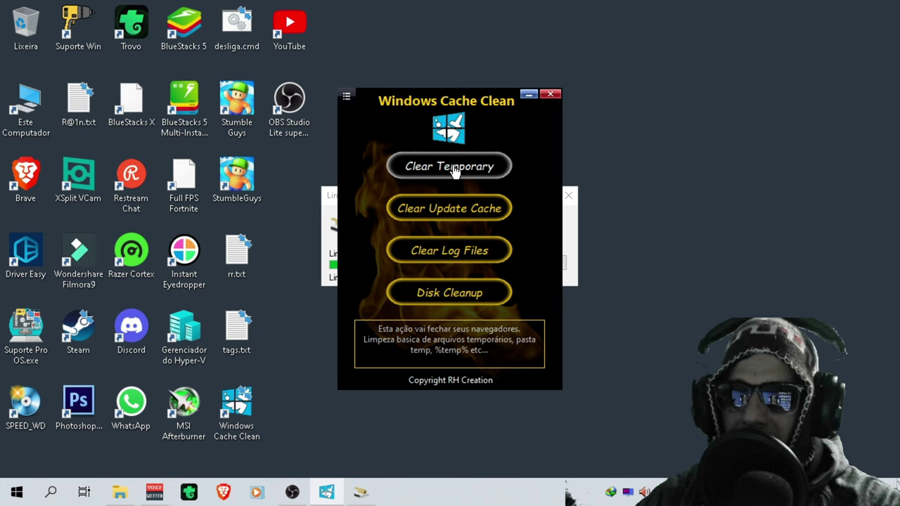
pyautogui.click(392, 174)
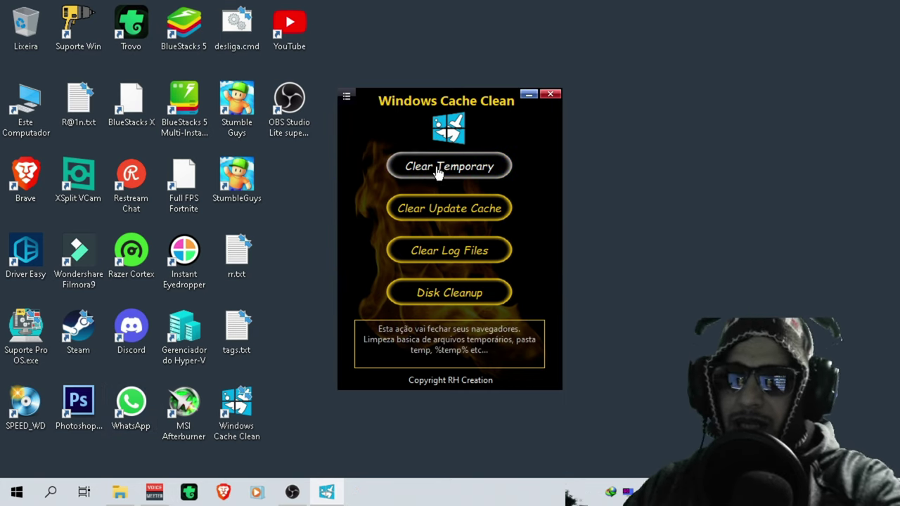
pyautogui.click(413, 172)
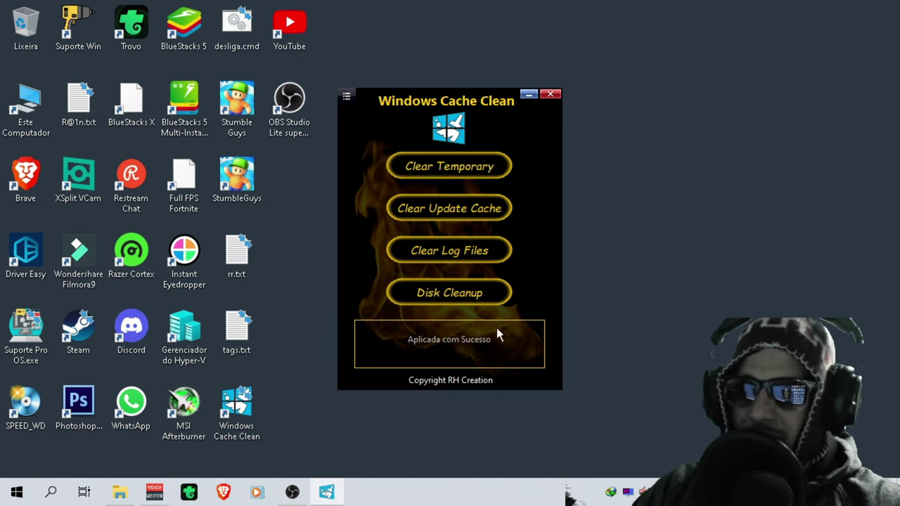
pyautogui.click(454, 213)
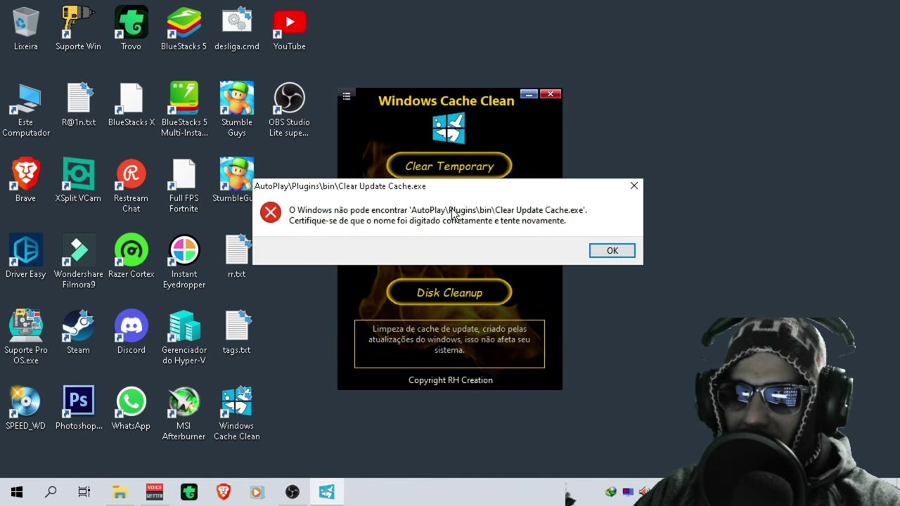
pyautogui.click(633, 187)
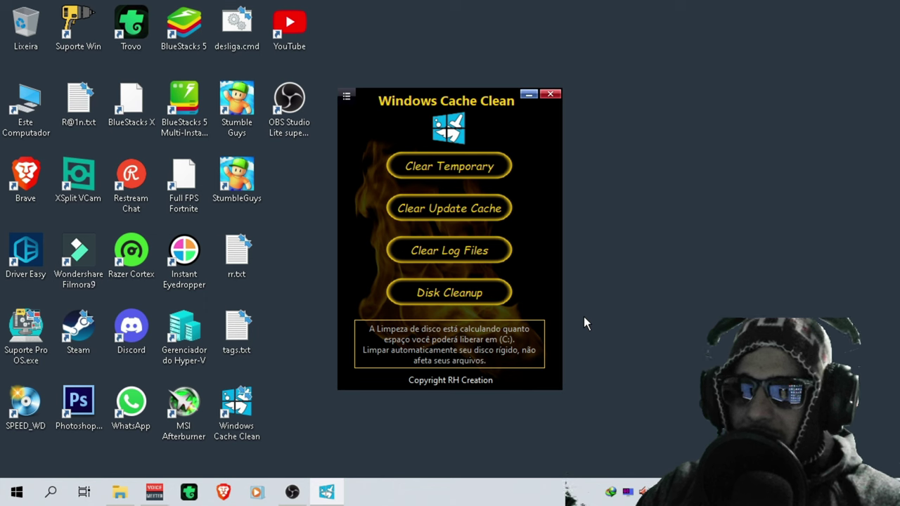
# - Relaunch Windows Cache Clean from its desktop shortcut and run Clear Temporary again
pyautogui.click(344, 97)
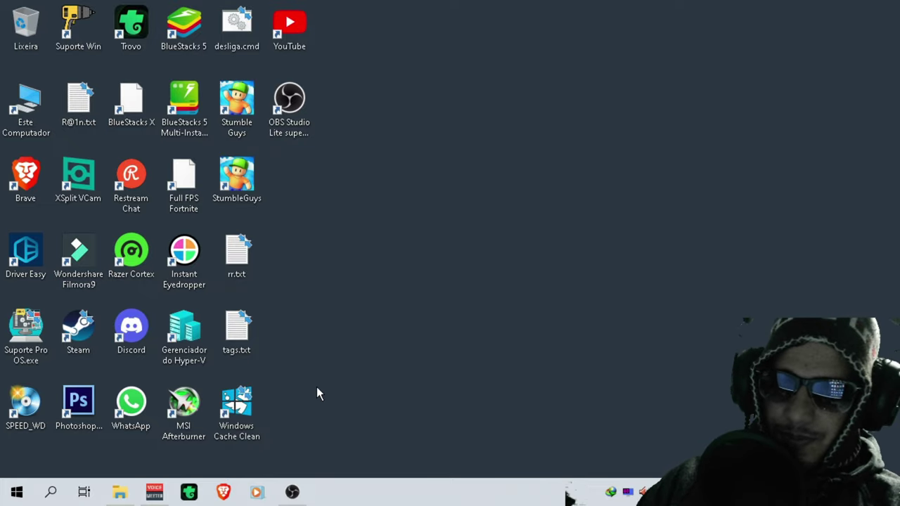
pyautogui.click(239, 406)
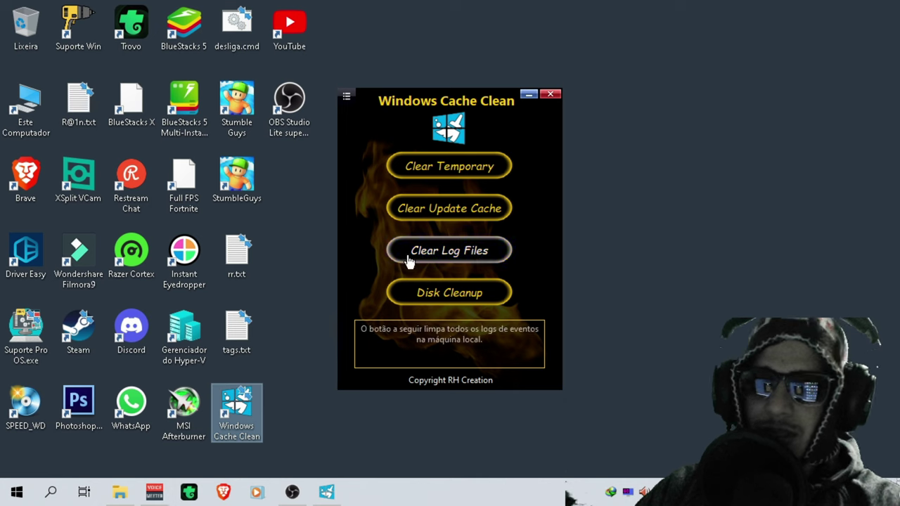
pyautogui.click(456, 176)
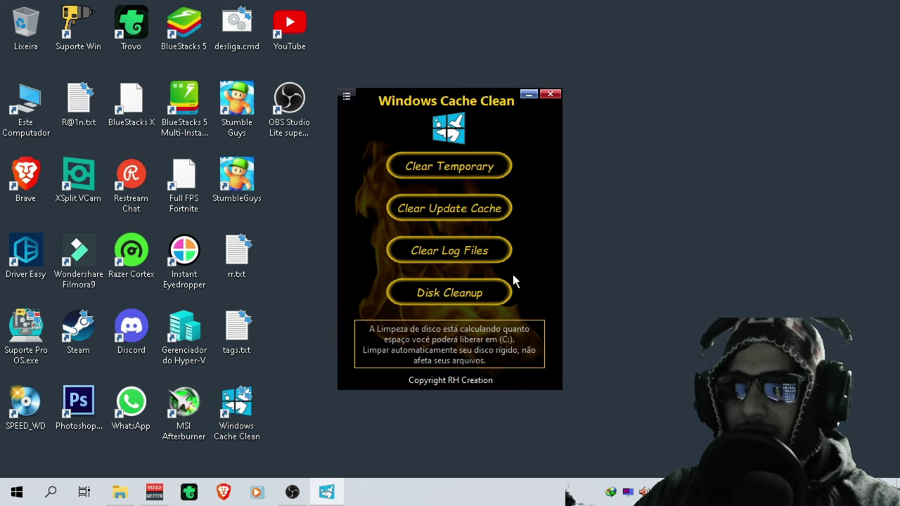